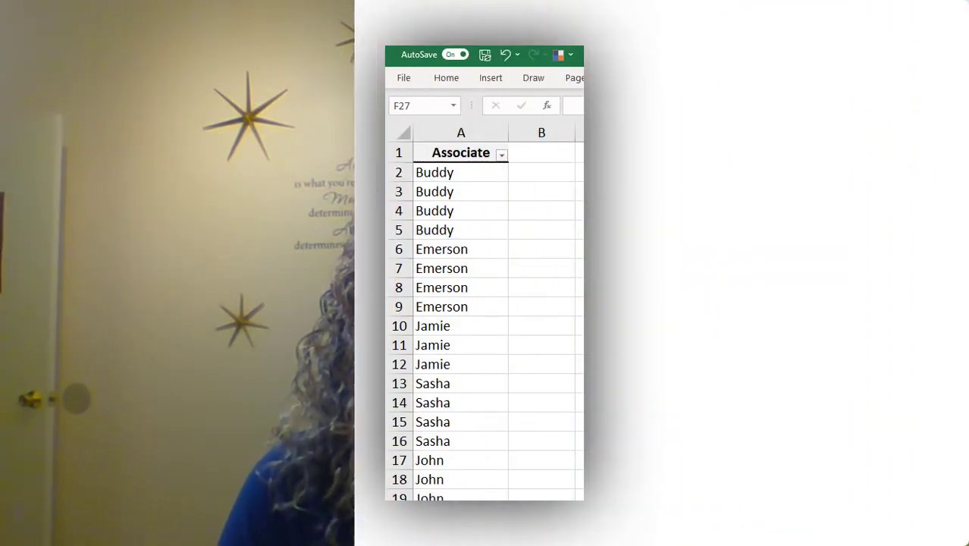
- Turn on AutoFilter for the sales table from the Data tab with cell A2 selected
click(502, 156)
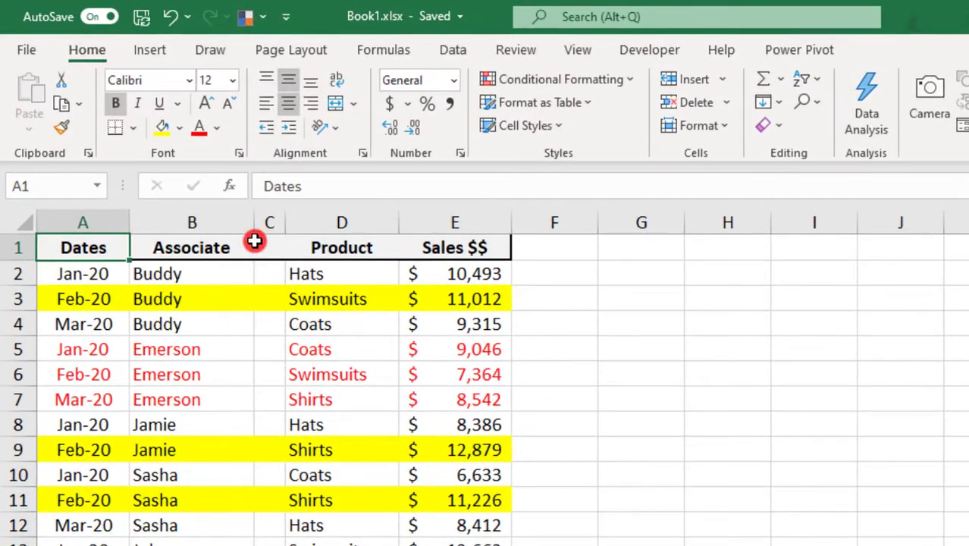
click(476, 42)
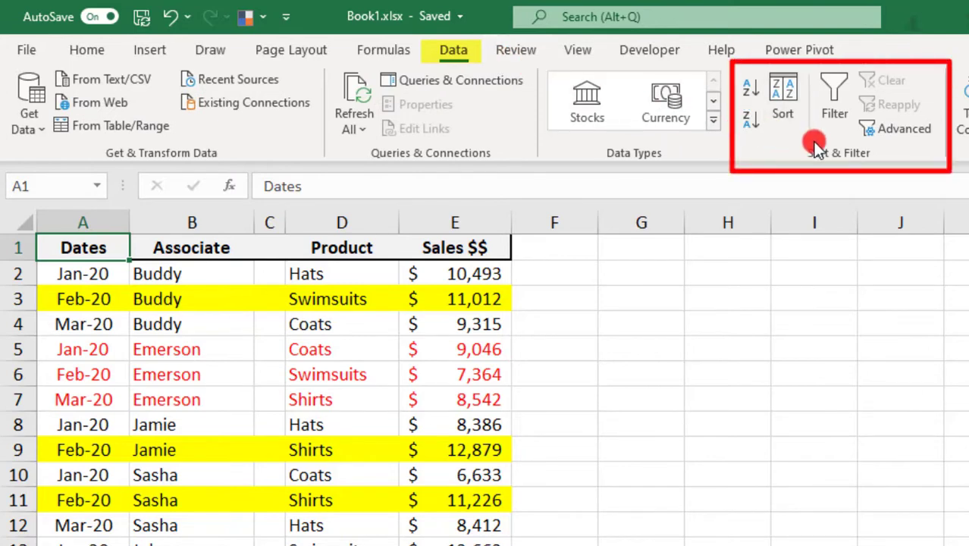
click(74, 270)
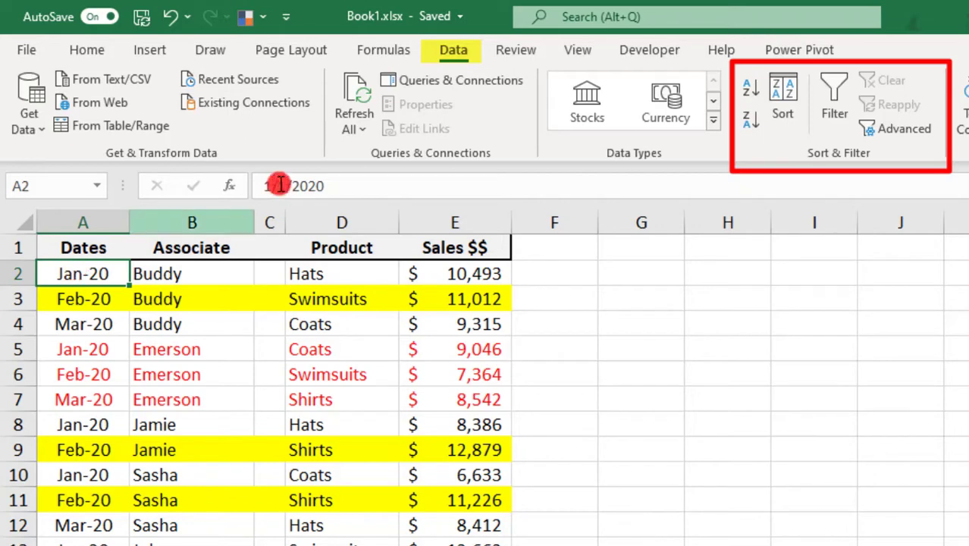
click(833, 114)
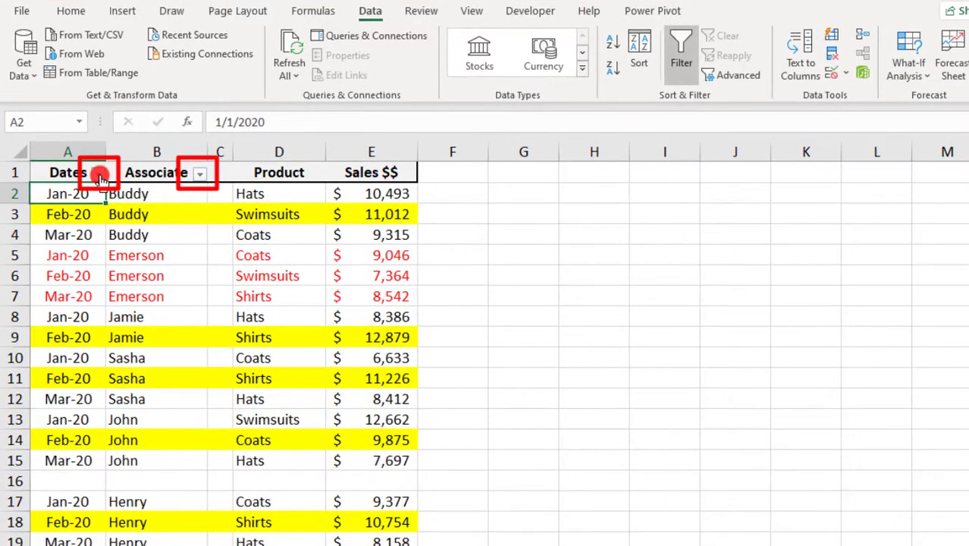
click(99, 174)
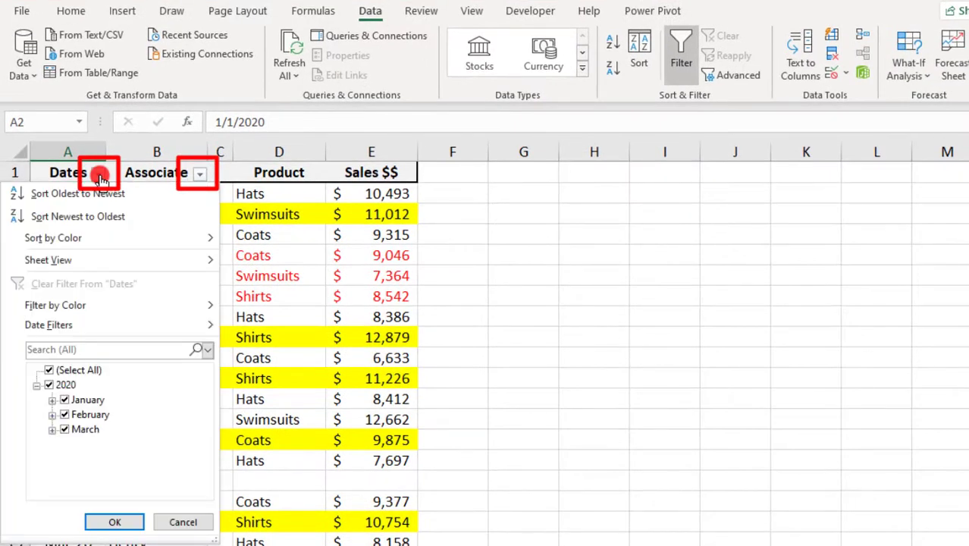
click(99, 175)
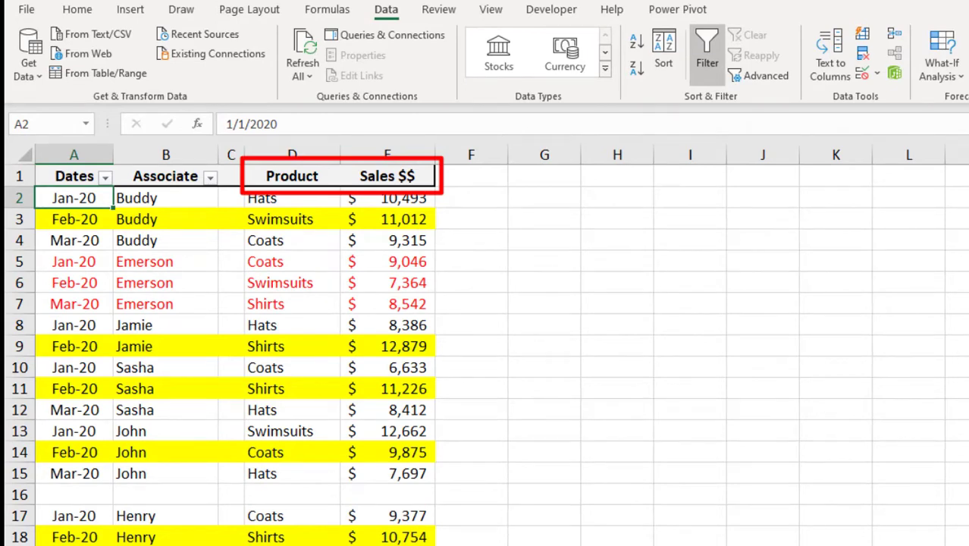
click(210, 177)
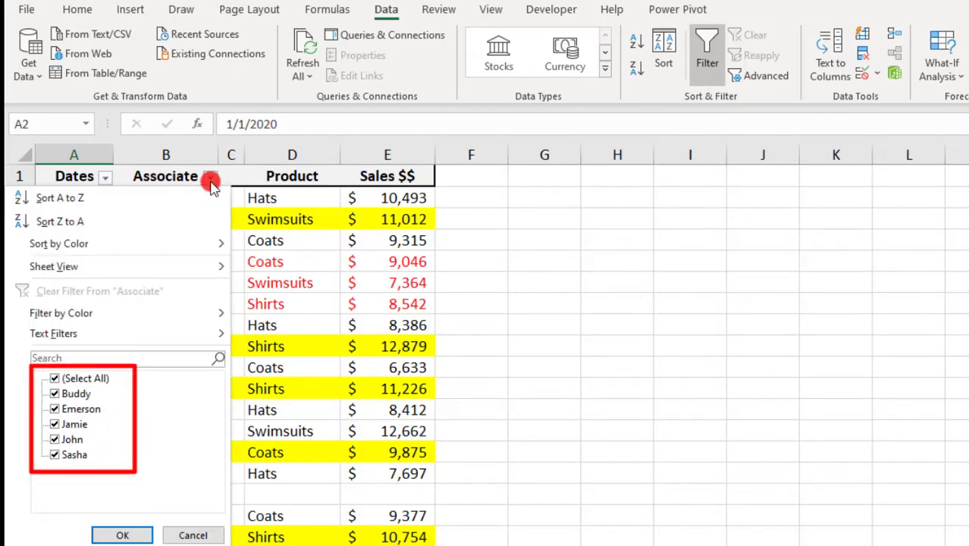
click(211, 179)
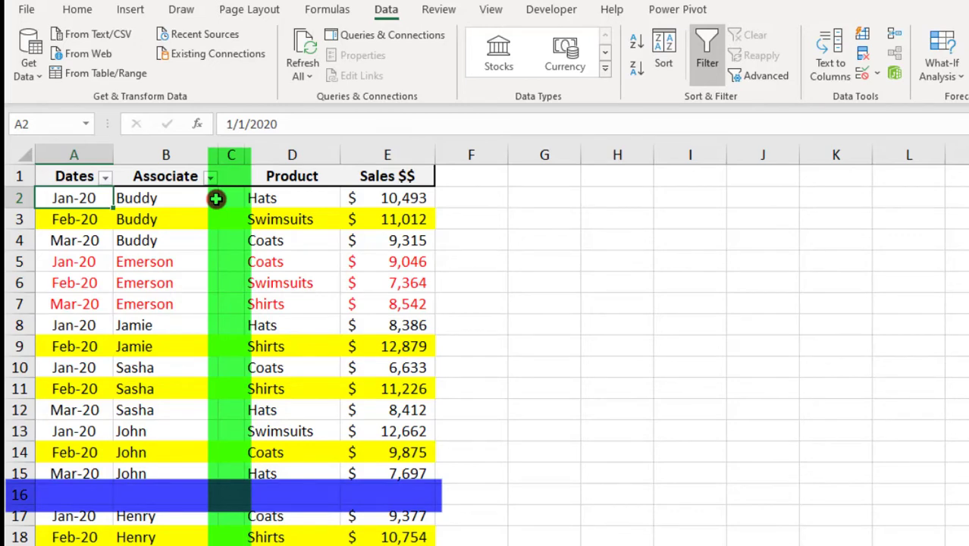
- Turn filtering off, select A1:E19, and reapply Filter so every header gets a dropdown
click(706, 70)
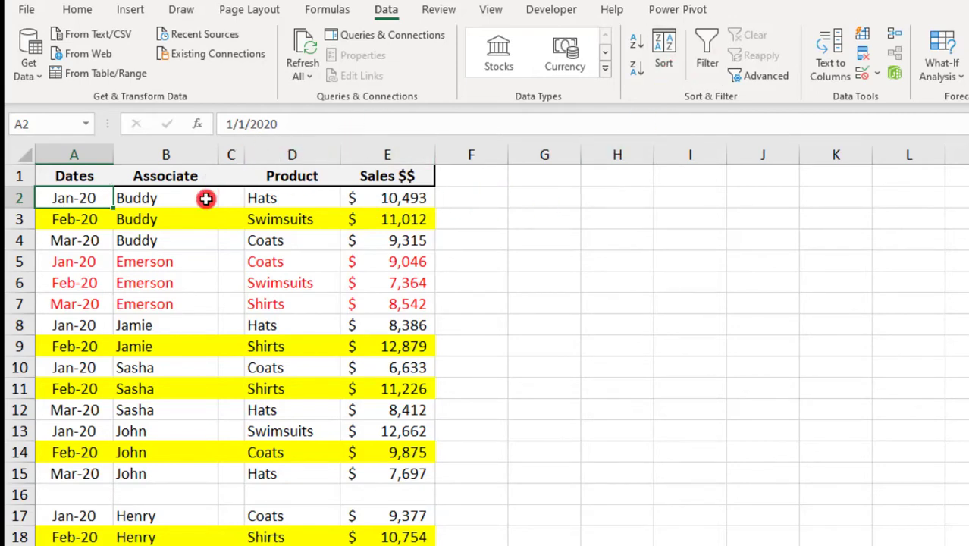
drag(68, 181, 409, 452)
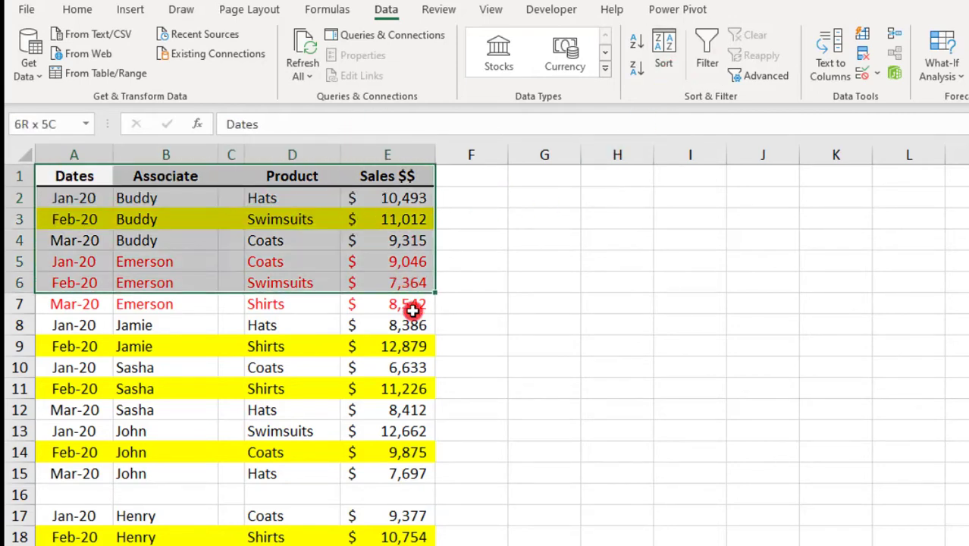
drag(409, 452, 339, 490)
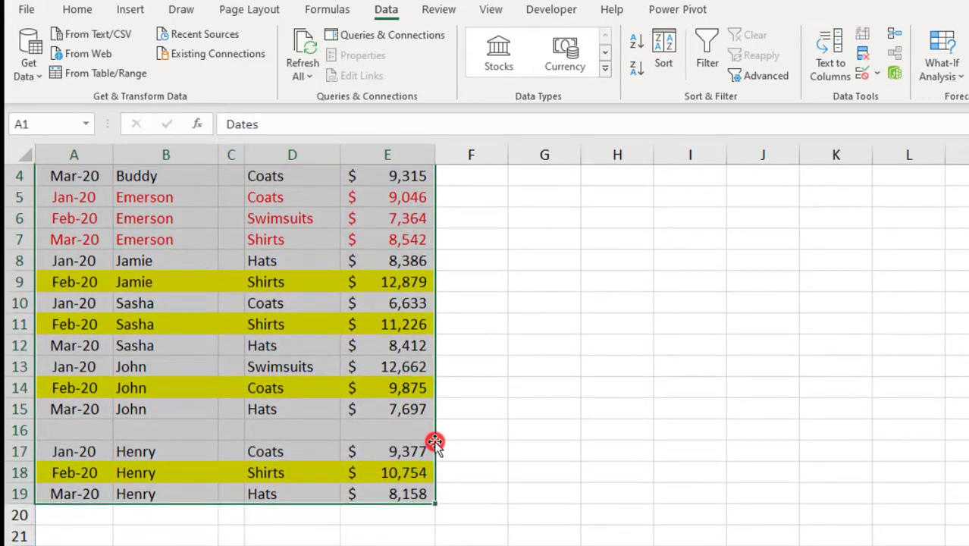
scroll(433, 440, up, 1)
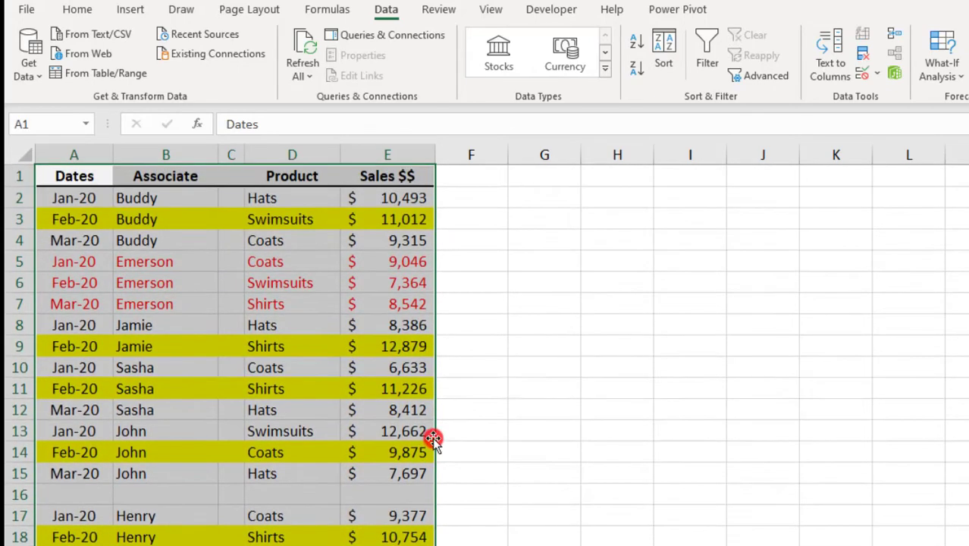
click(706, 67)
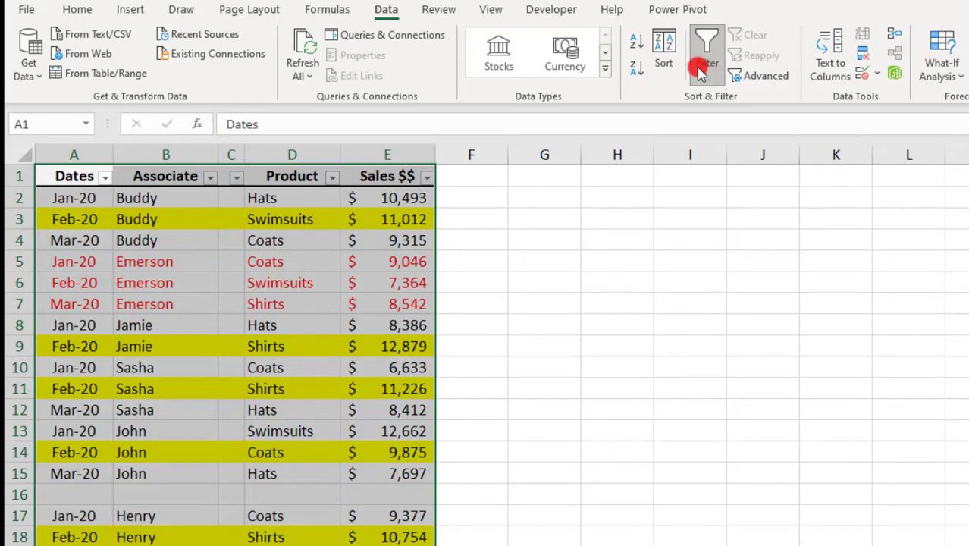
- Filter the Associate column to Jamie only, leaving the Jan-20 Hats and Feb-20 Shirts rows
click(170, 229)
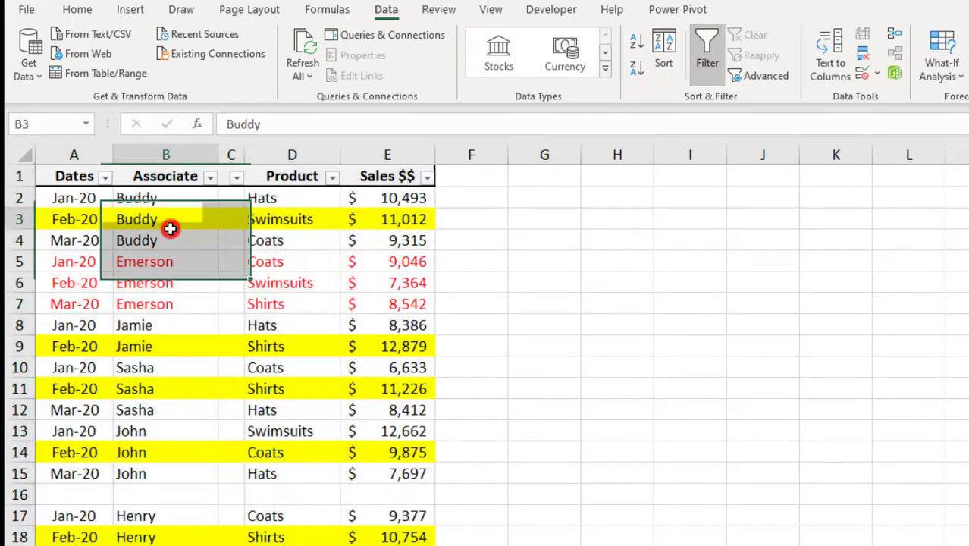
click(210, 176)
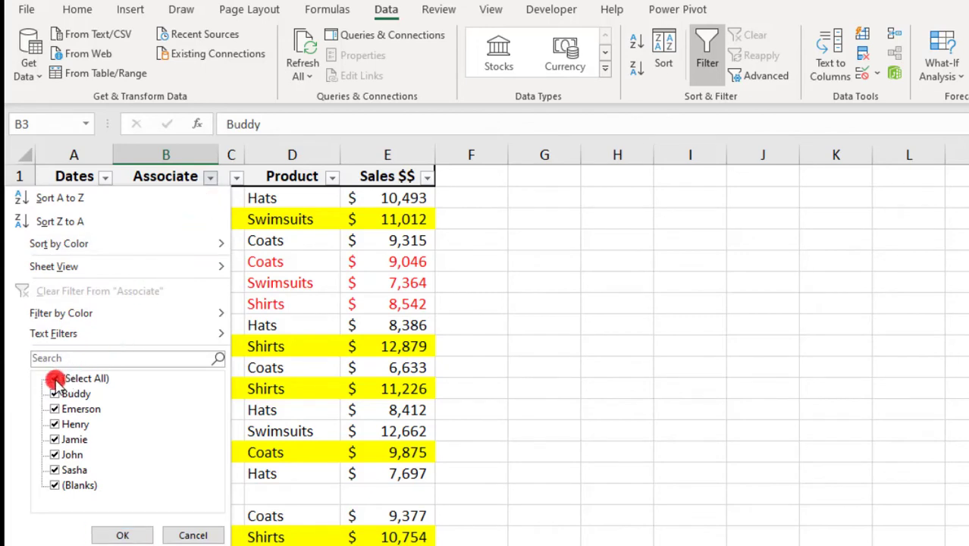
click(56, 380)
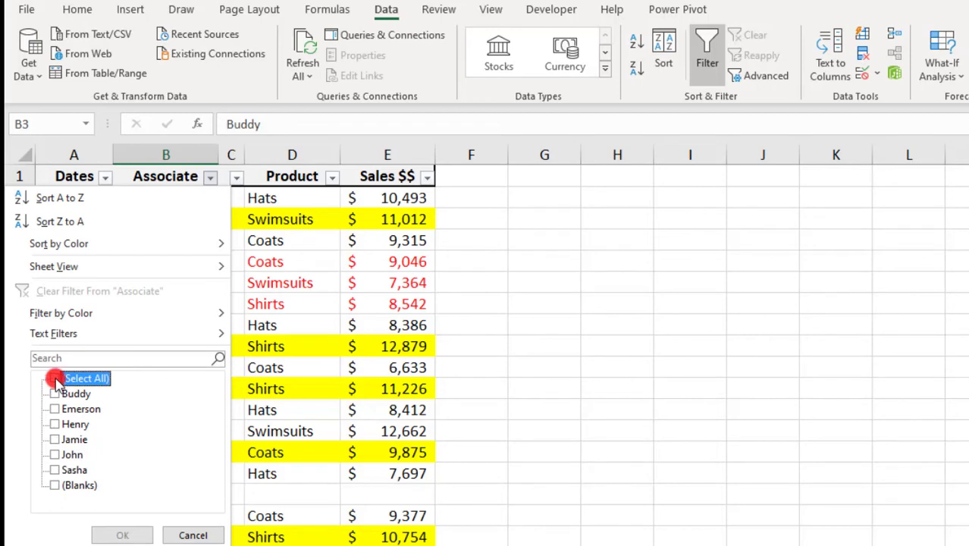
click(54, 441)
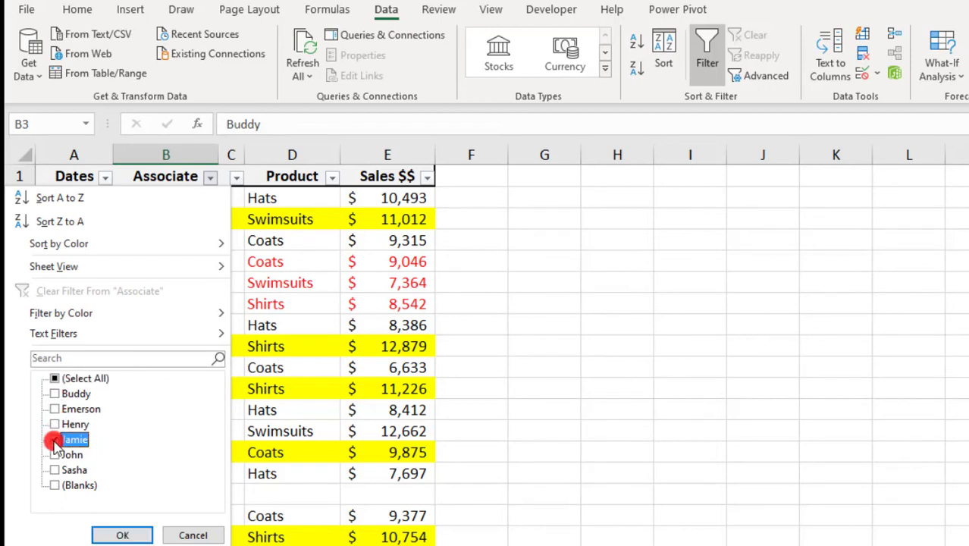
click(106, 536)
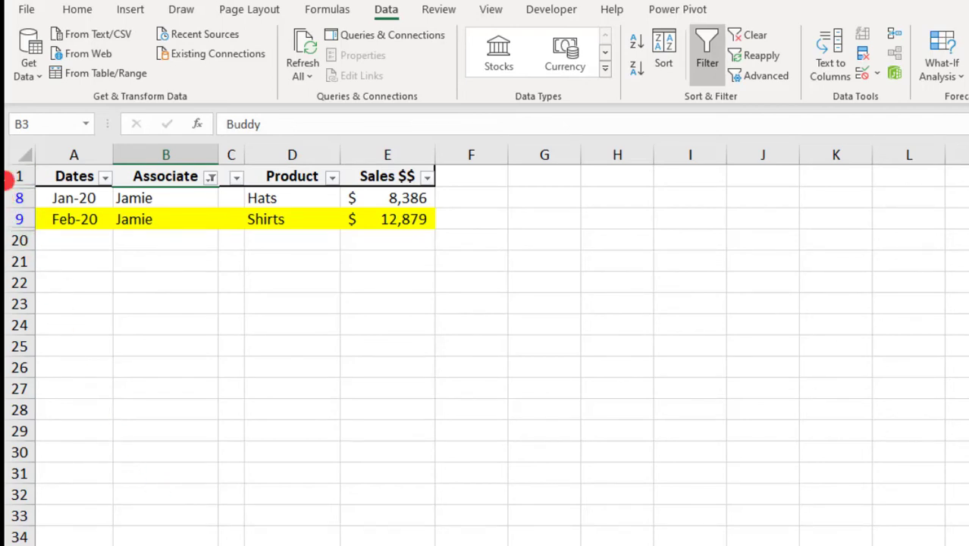
- Select rows 1, 8, 9 and 20, then the Feb-20 date in cell A9
click(7, 175)
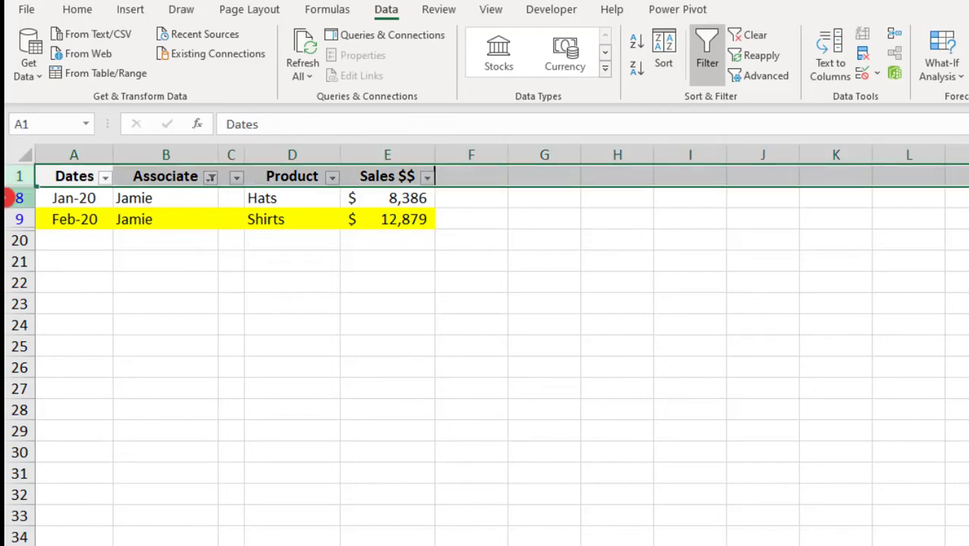
click(7, 198)
click(6, 220)
click(7, 240)
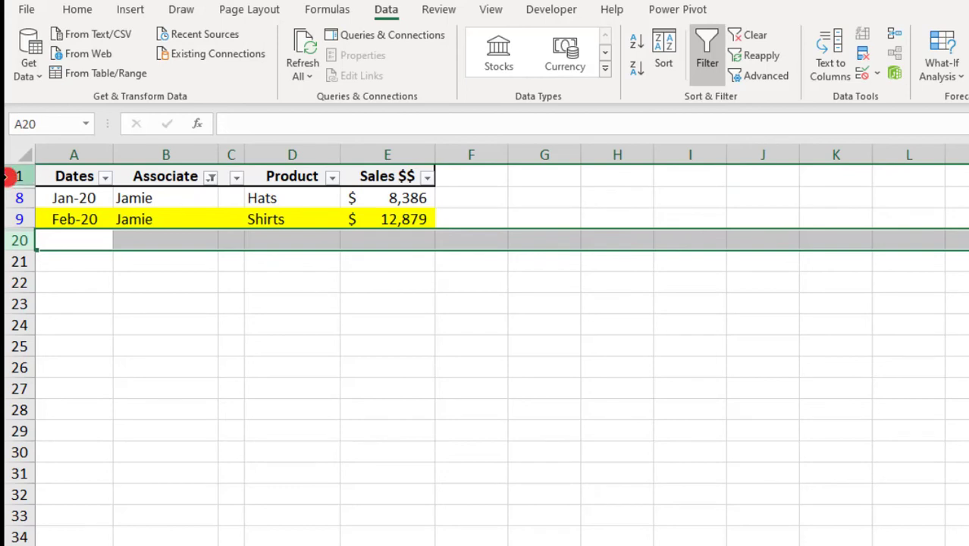
click(72, 230)
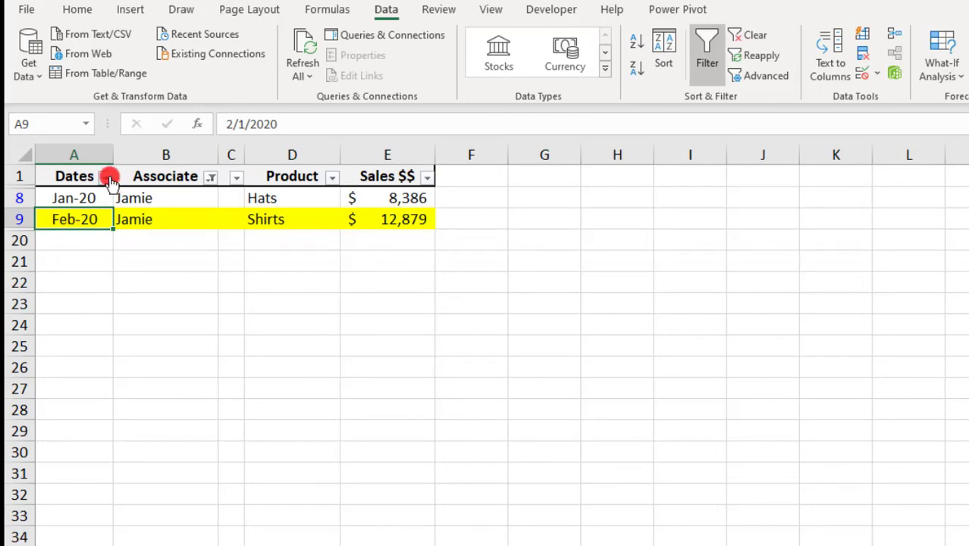
- Filter Dates to January only by excluding February, then clear all filters
click(109, 176)
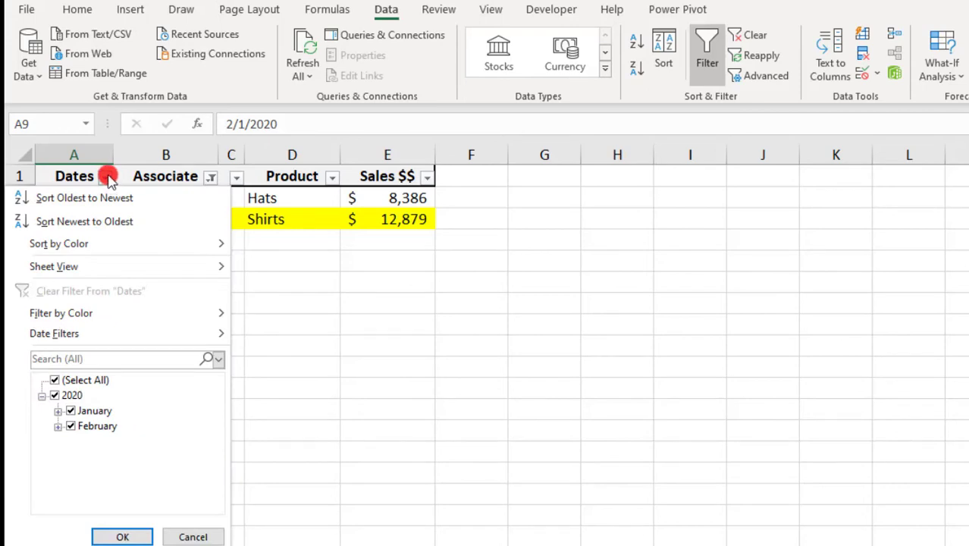
click(71, 426)
click(108, 535)
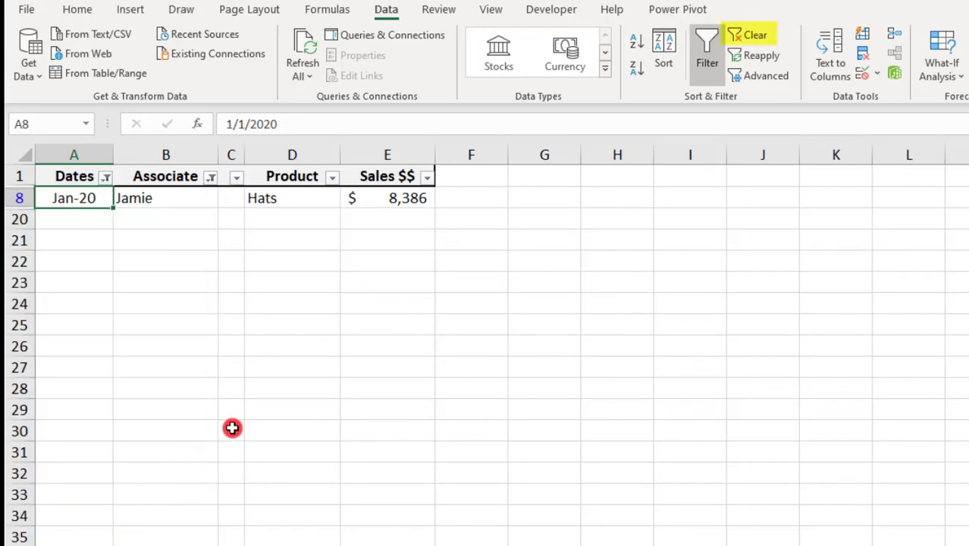
click(738, 38)
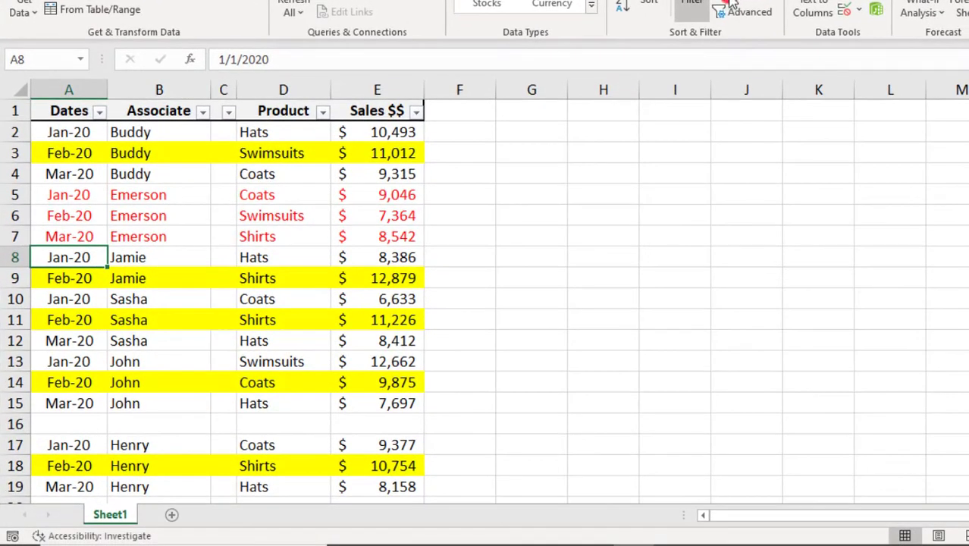
click(98, 112)
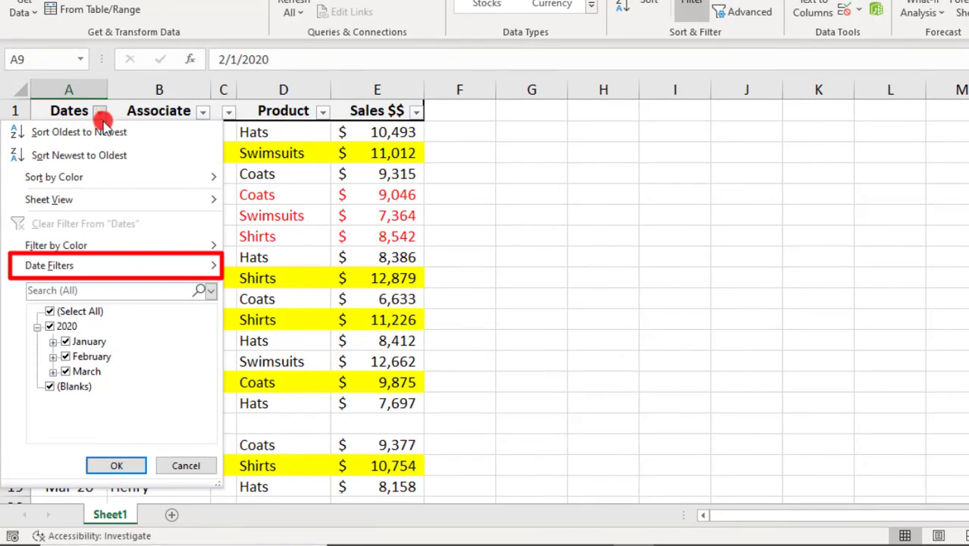
mouse_move(65, 265)
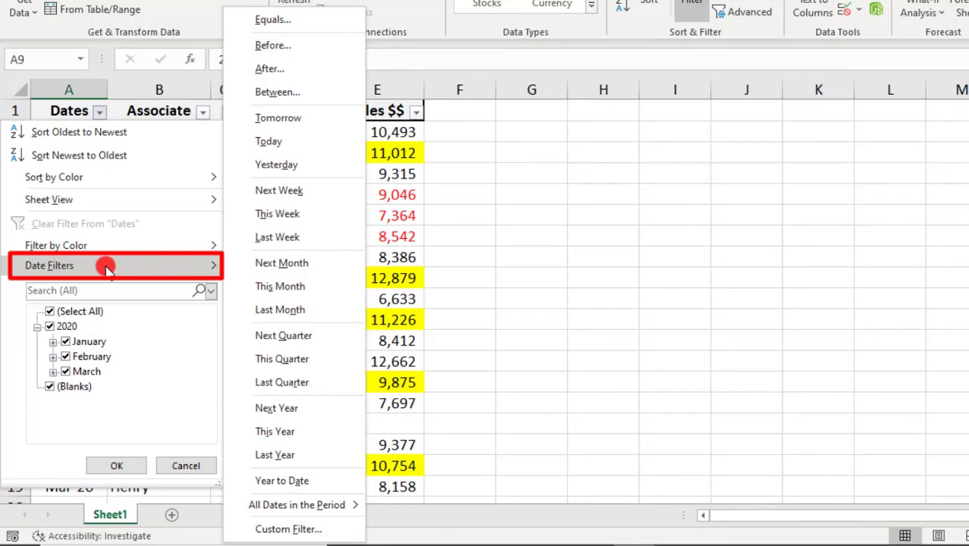
key(Escape)
key(Escape)
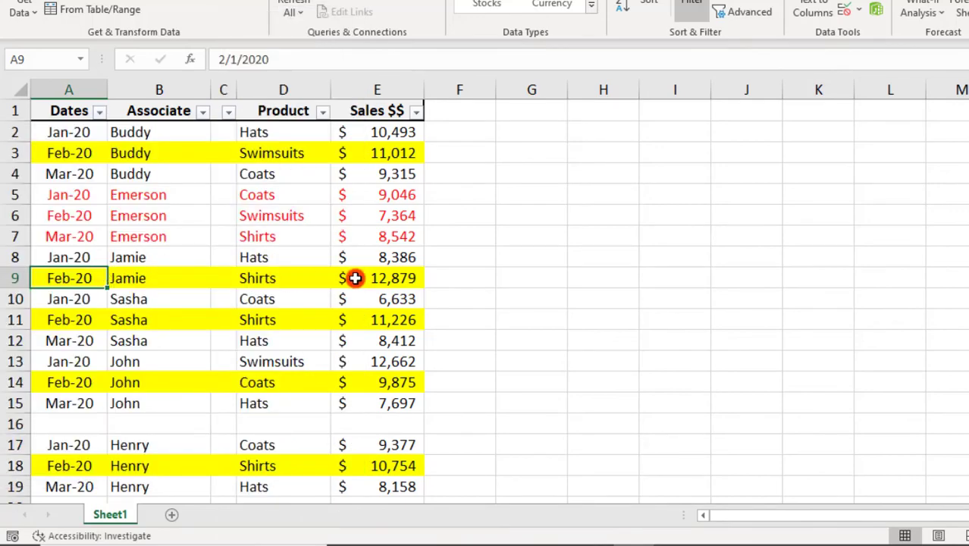
click(416, 111)
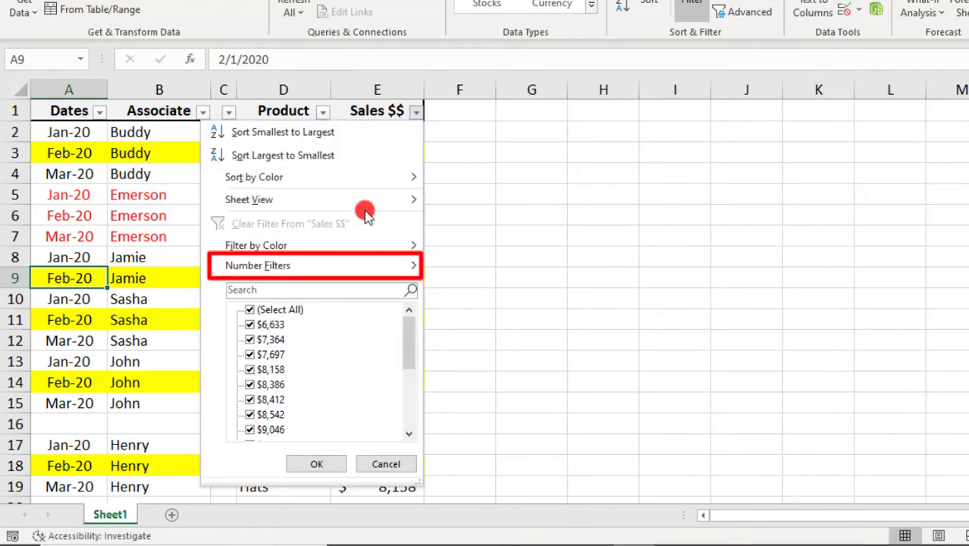
mouse_move(335, 265)
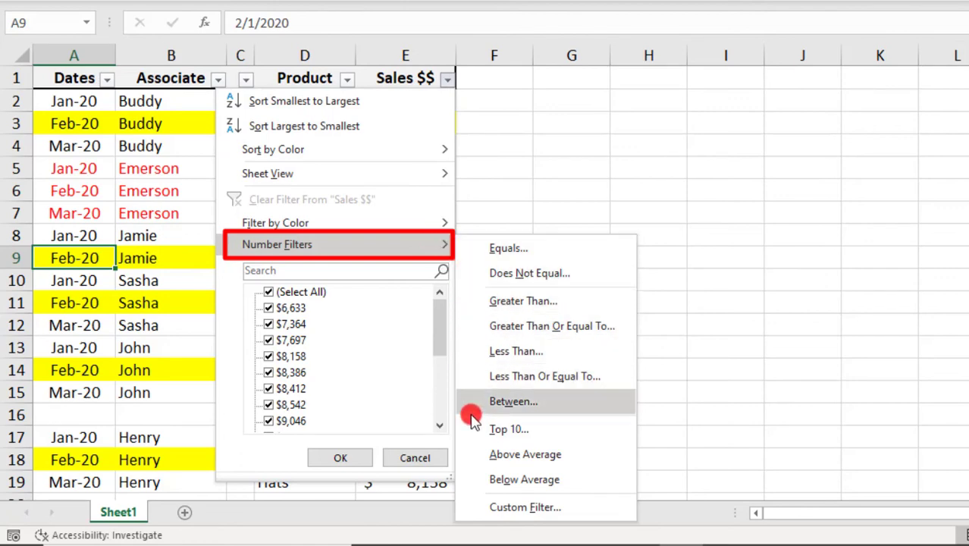
key(Escape)
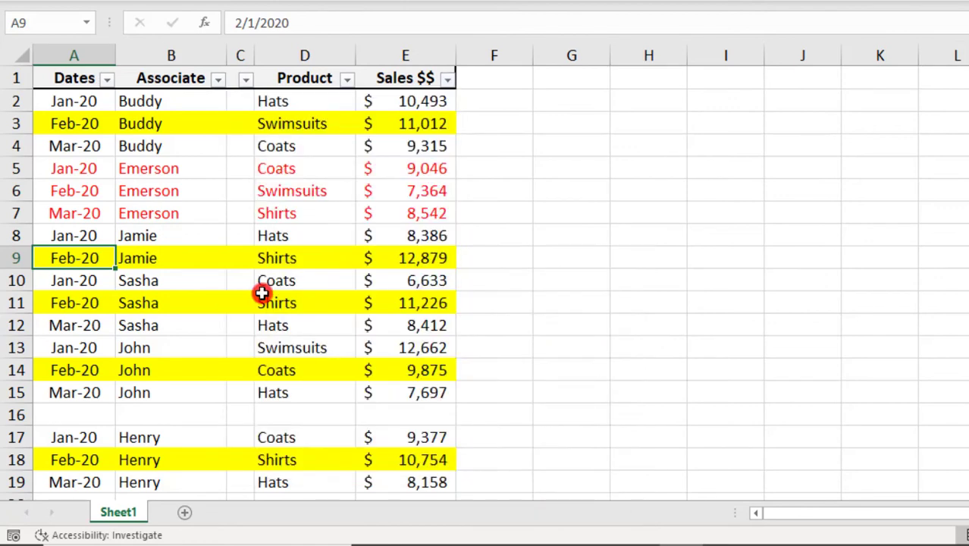
- Filter the Associate column by yellow cell colour to show only highlighted rows
click(218, 80)
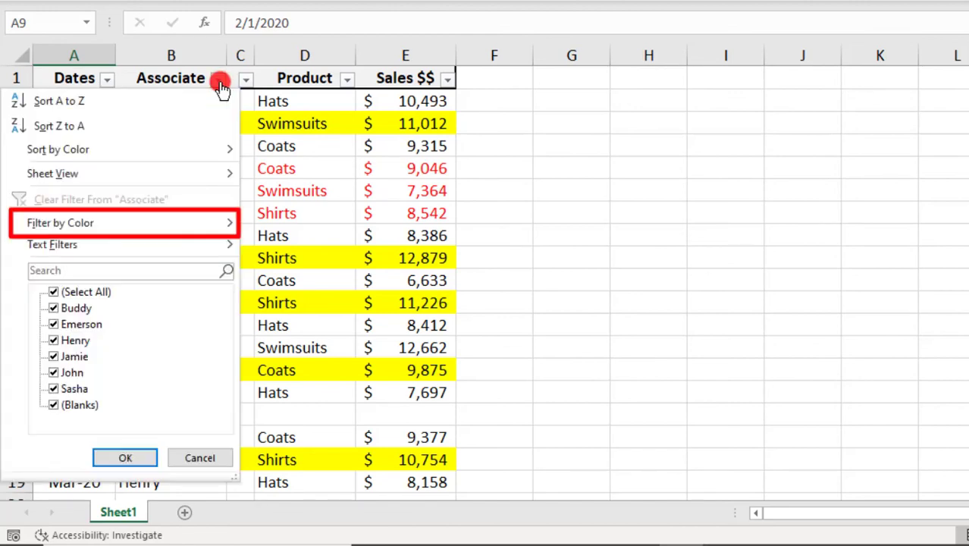
mouse_move(173, 227)
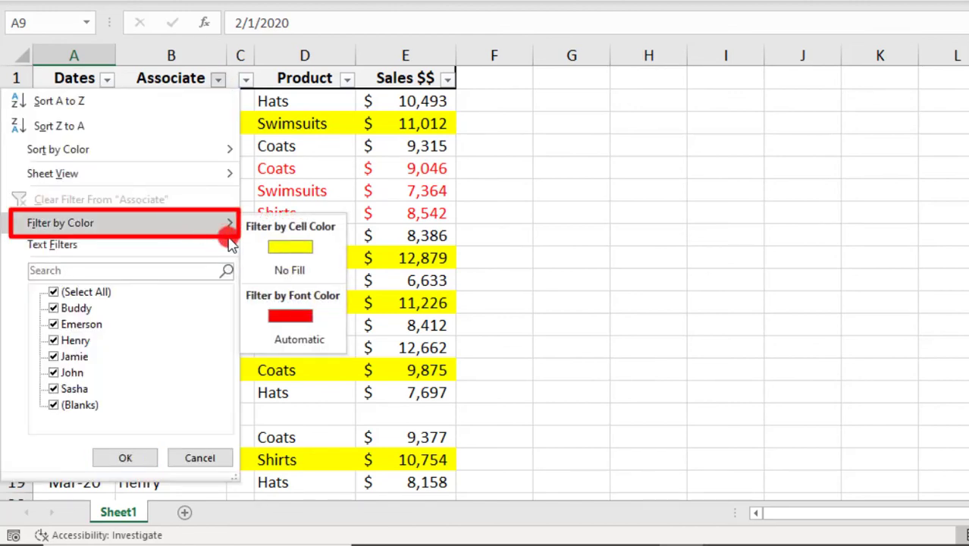
click(275, 248)
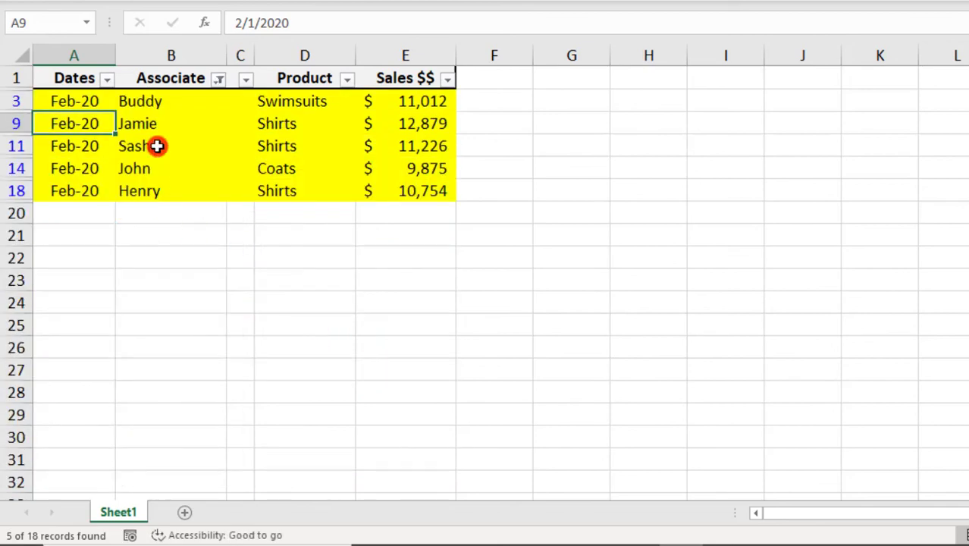
- Restore all associates to show every row, then bring up Sales $$ Filter by Color options
click(219, 85)
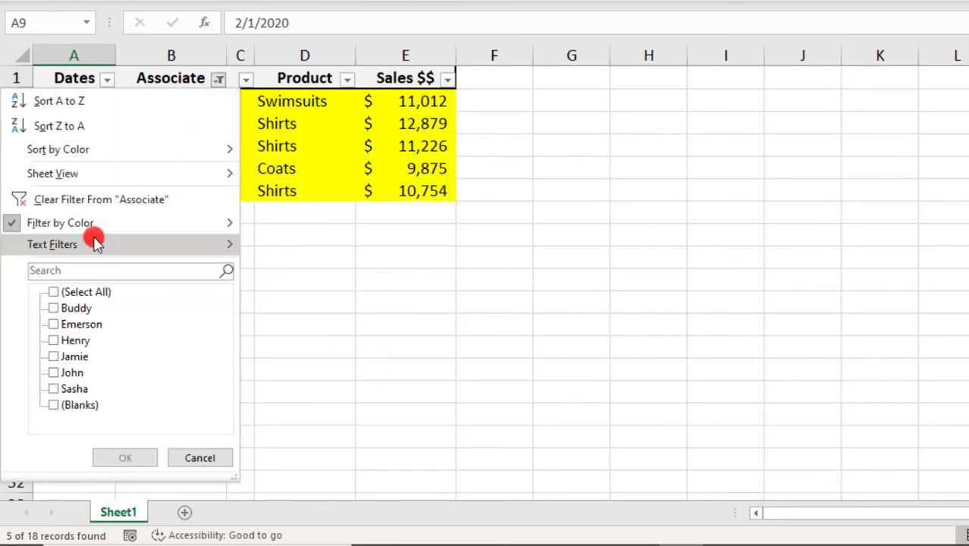
click(48, 290)
click(124, 459)
click(448, 79)
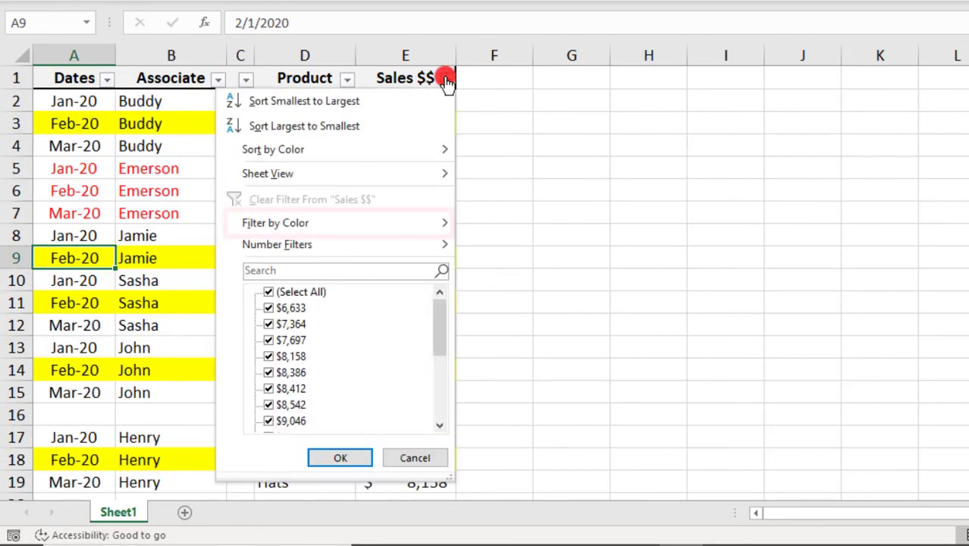
mouse_move(373, 231)
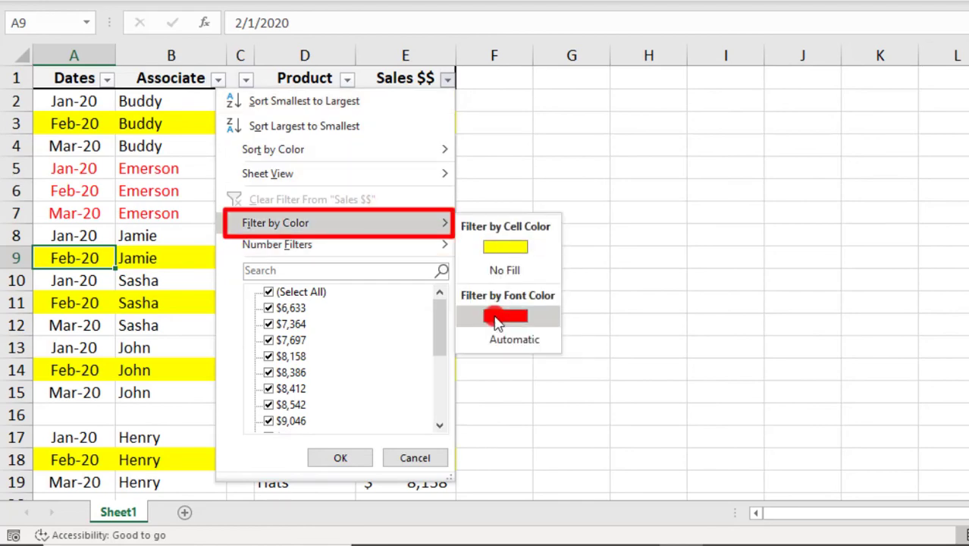